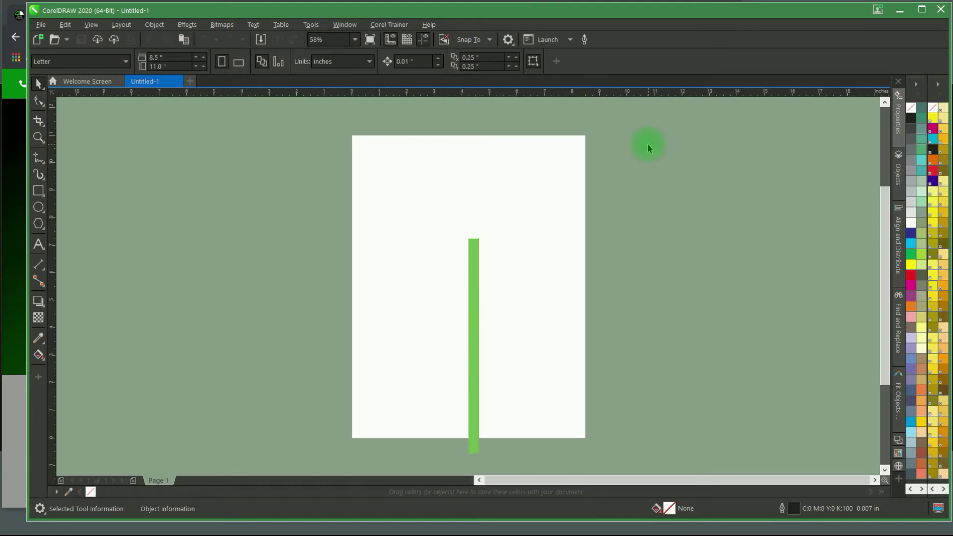
Glance at the Corel Trainer menu, dismiss it, and bring the Corel Trainer website forward.
left_click(408, 27)
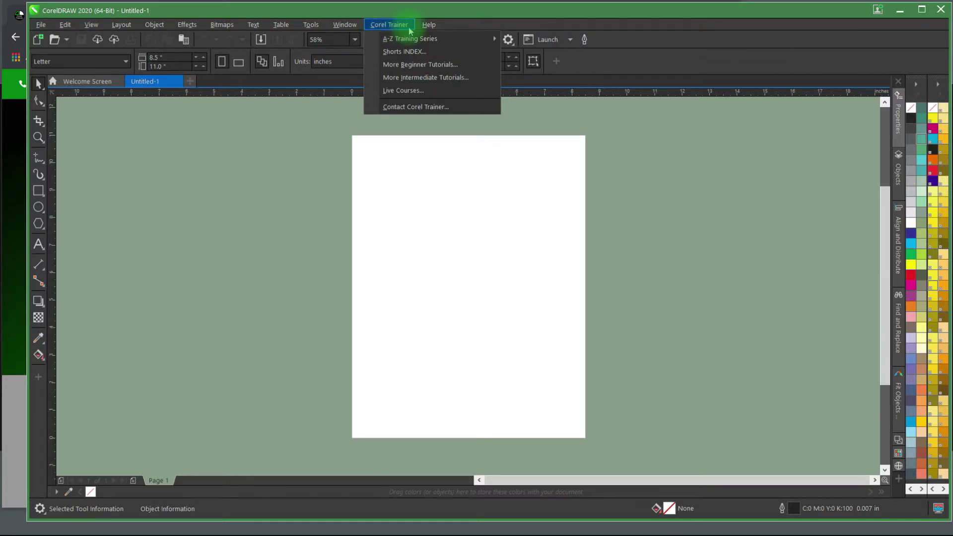
left_click(211, 224)
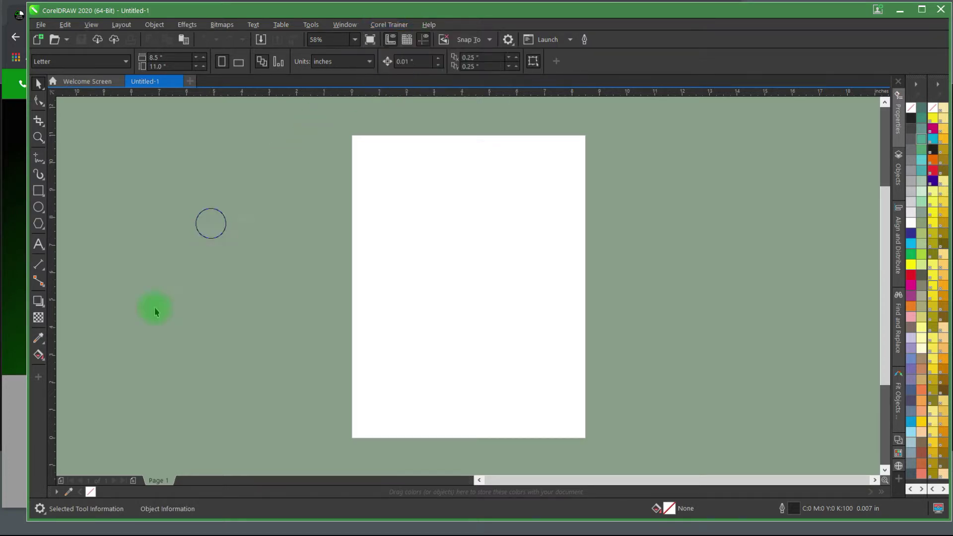
left_click(6, 400)
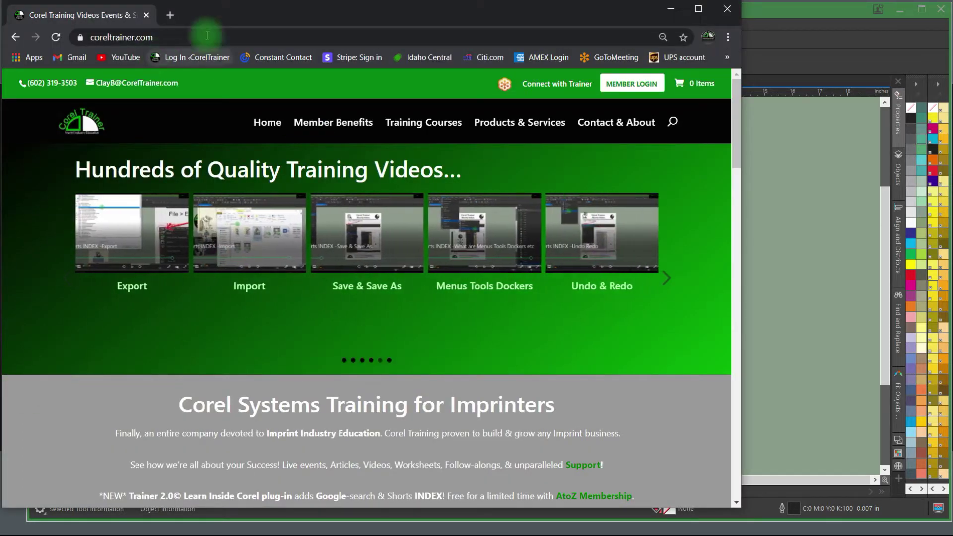
Reach the My Account dashboard through Member Login, then return to the blank CorelDRAW page.
left_click(632, 84)
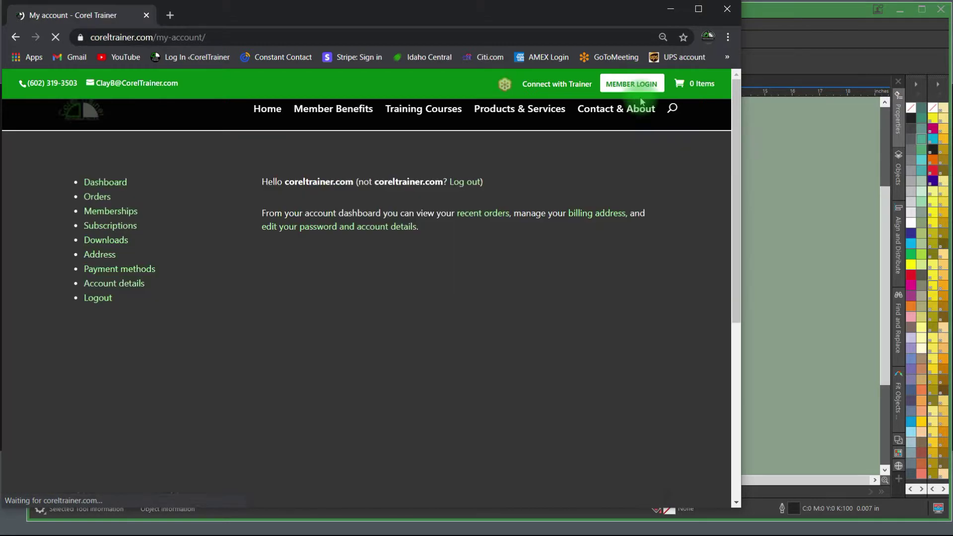
left_click(485, 353)
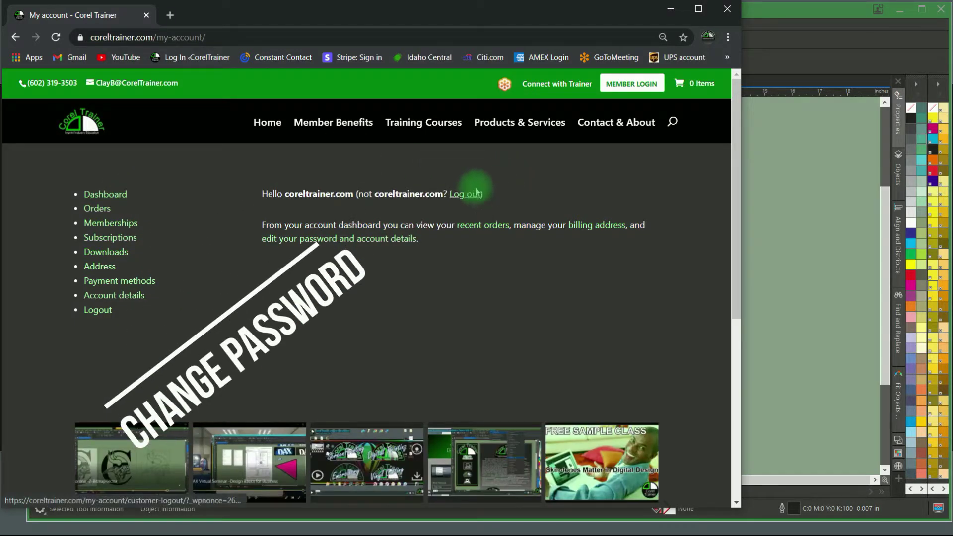
left_click(809, 21)
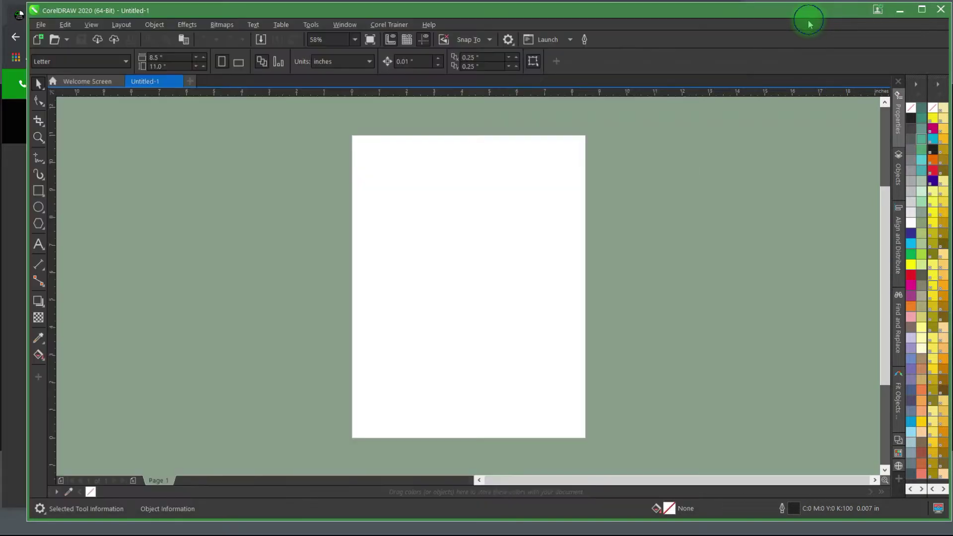
Launch Corel Trainer > A-Z Training Series > N: Mouse and return to its new worksheet.
left_click(412, 27)
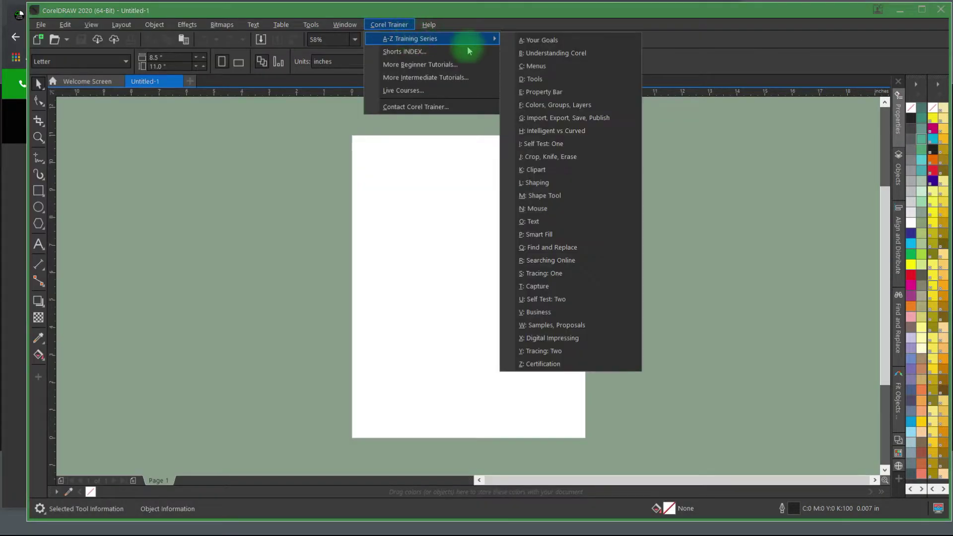
mouse_move(430, 39)
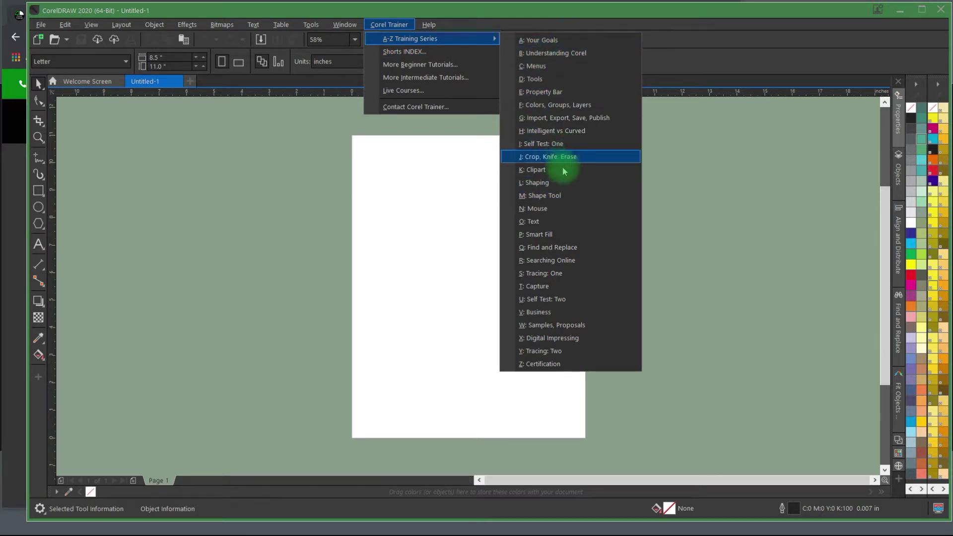
left_click(558, 213)
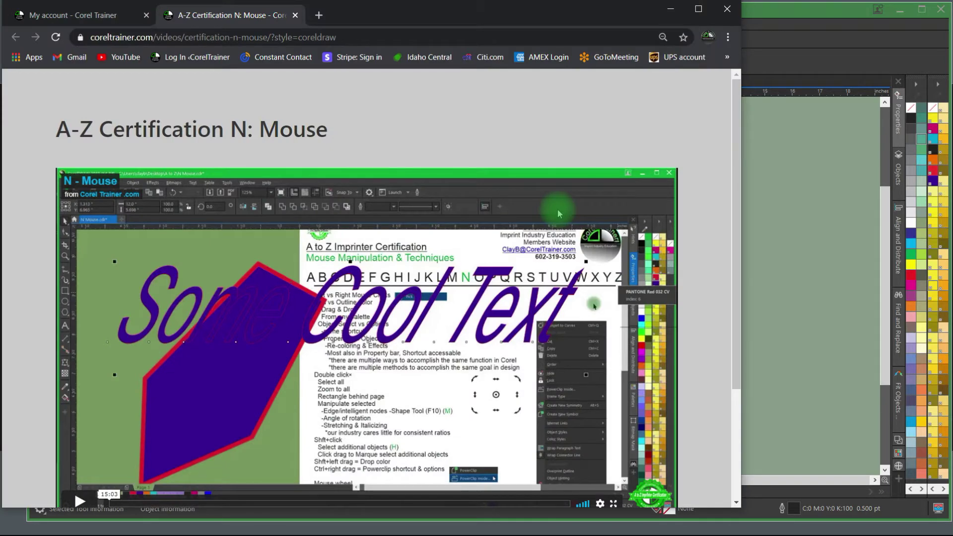
left_click(784, 199)
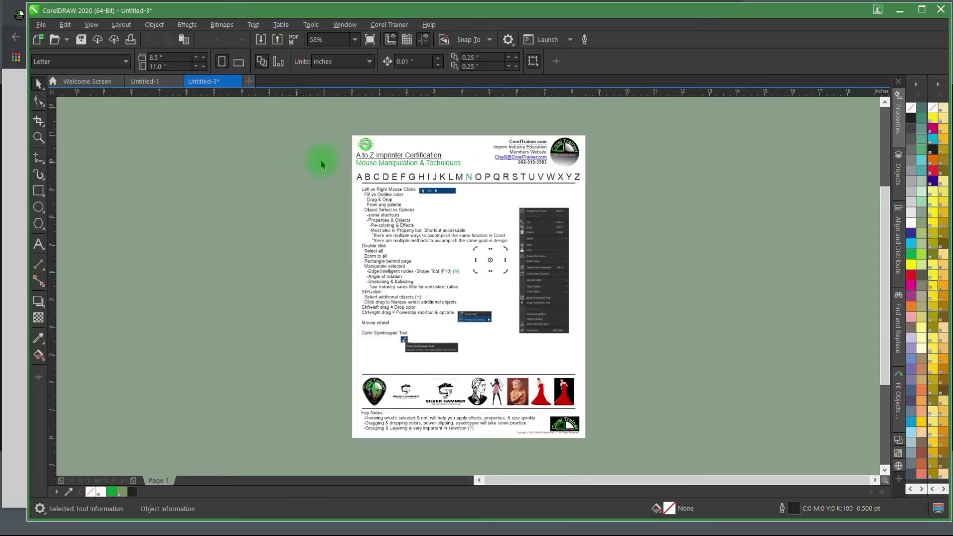
Select the right-click menu bitmap and show the A-Z Training Series lesson list.
left_click(539, 324)
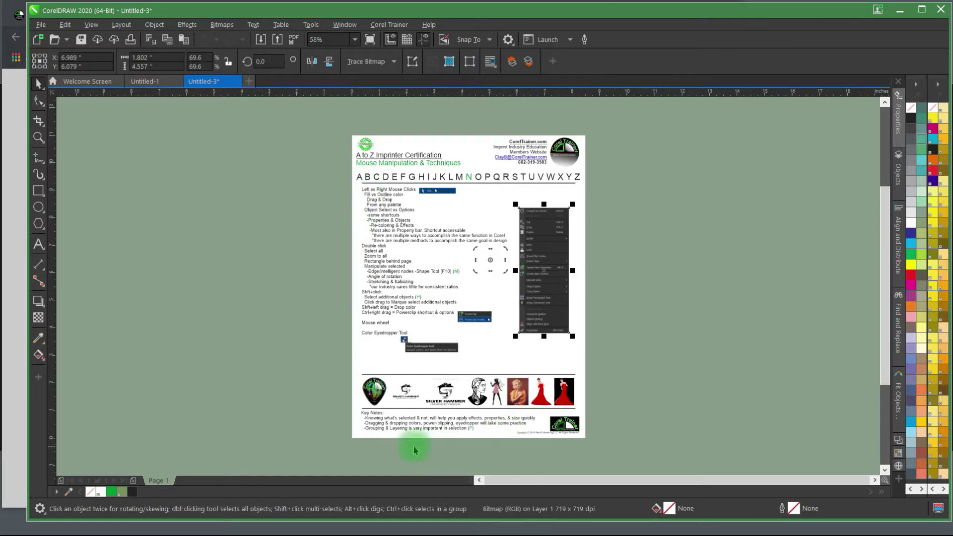
left_click(392, 28)
mouse_move(417, 39)
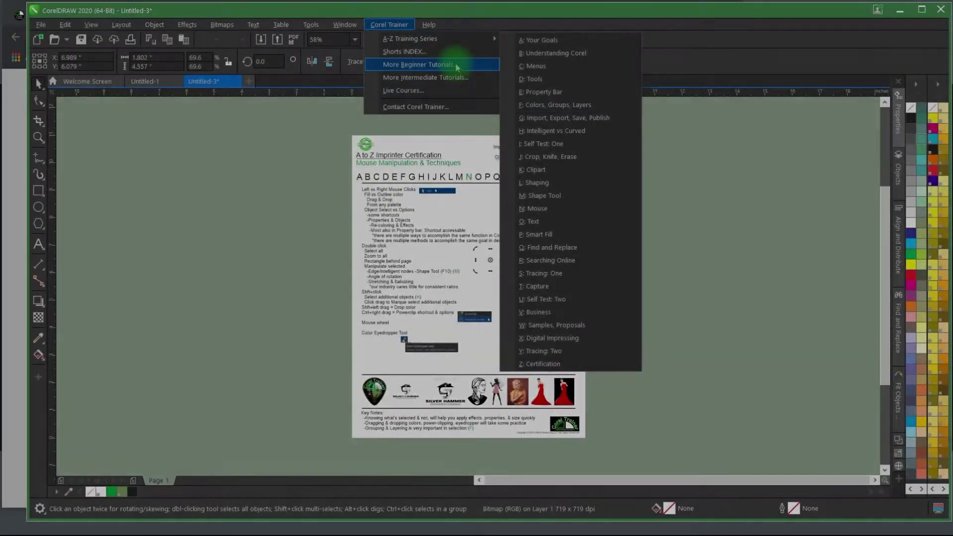
Open the Shorts INDEX library and search Corel answers for hyperlinks.
left_click(452, 53)
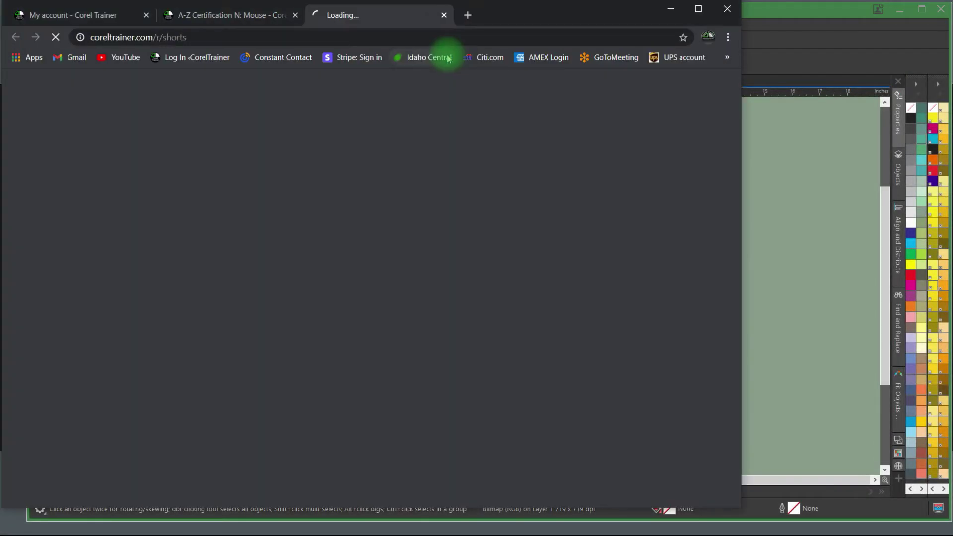
scroll(487, 151, "down", 2)
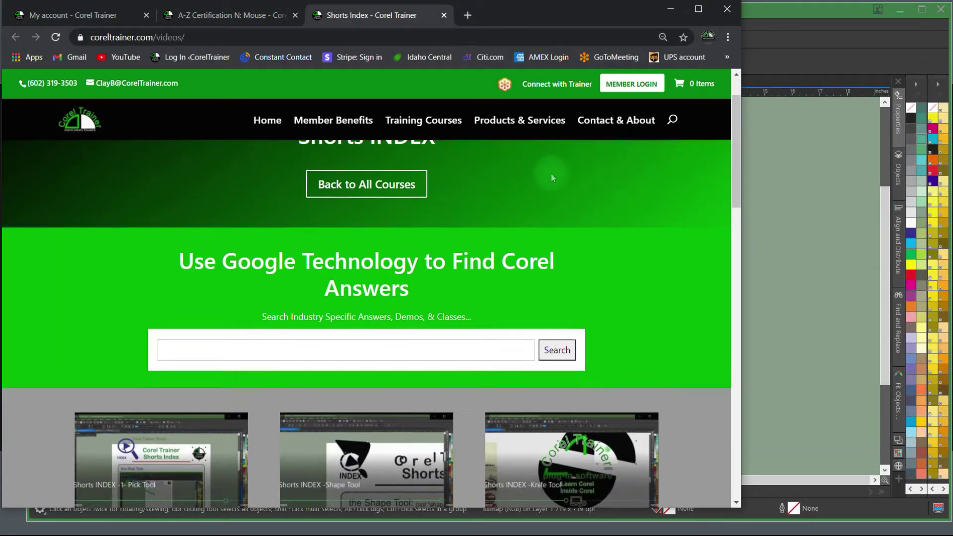
left_click(445, 277)
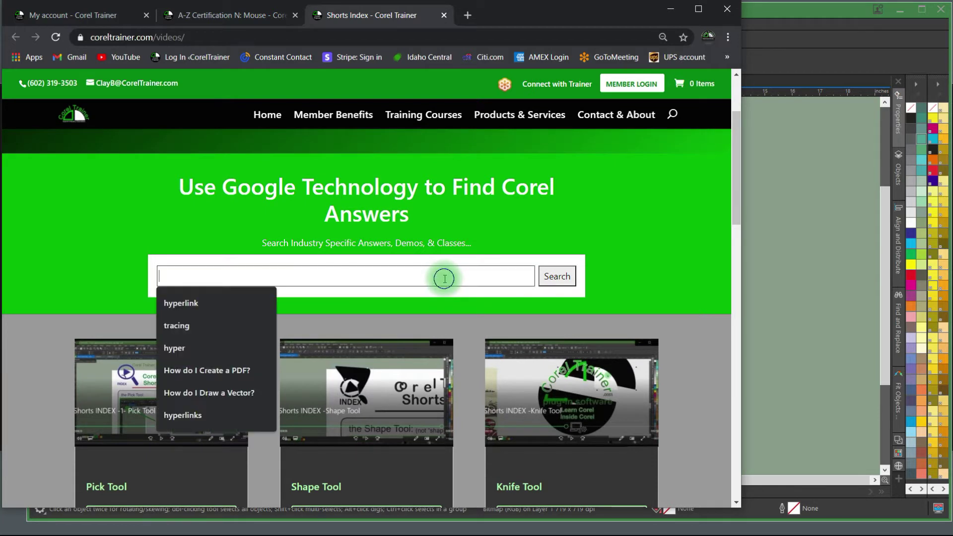
left_click(213, 304)
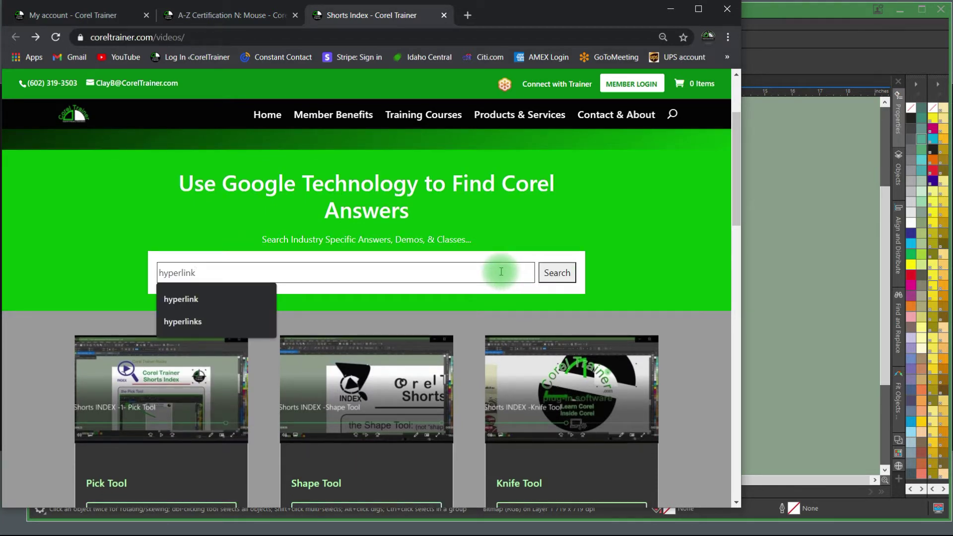
left_click(231, 321)
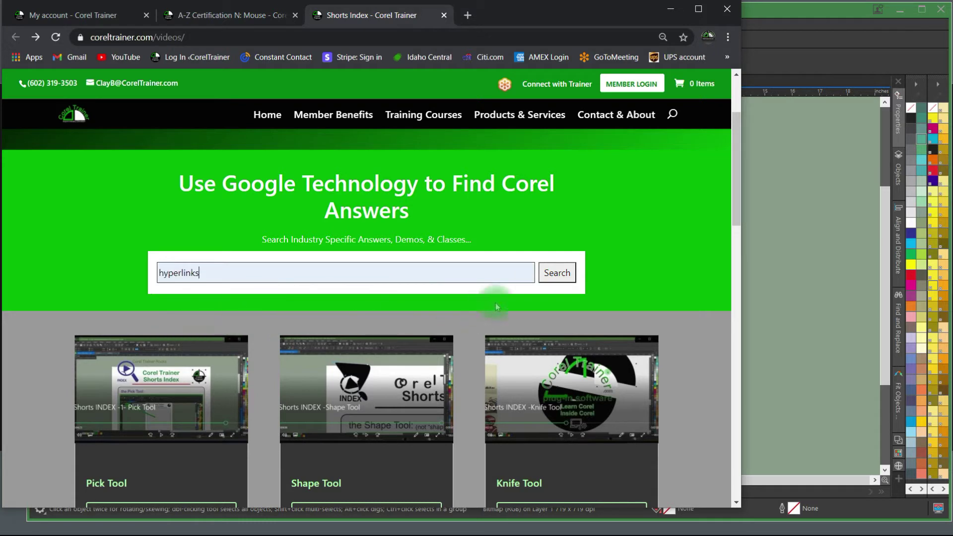
left_click(557, 279)
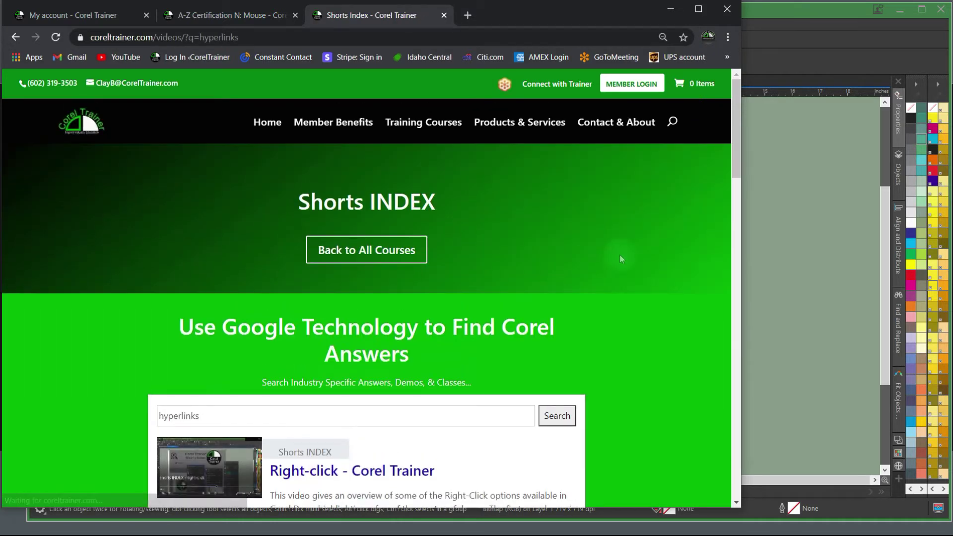
Go to page 20 of the Training Courses listings, then show the Corel Trainer menu.
left_click(385, 246)
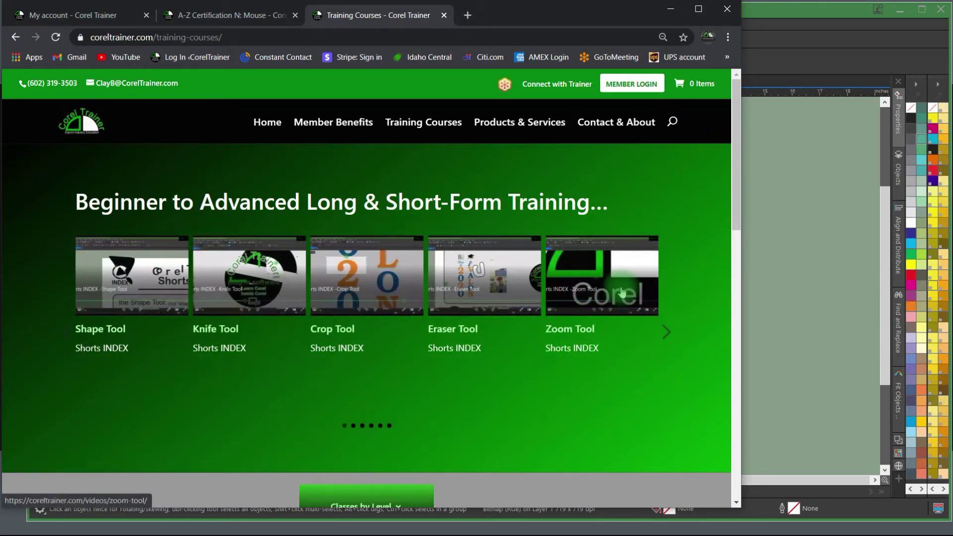
scroll(679, 217, "down", 4)
scroll(680, 216, "down", 2)
scroll(679, 220, "down", 3)
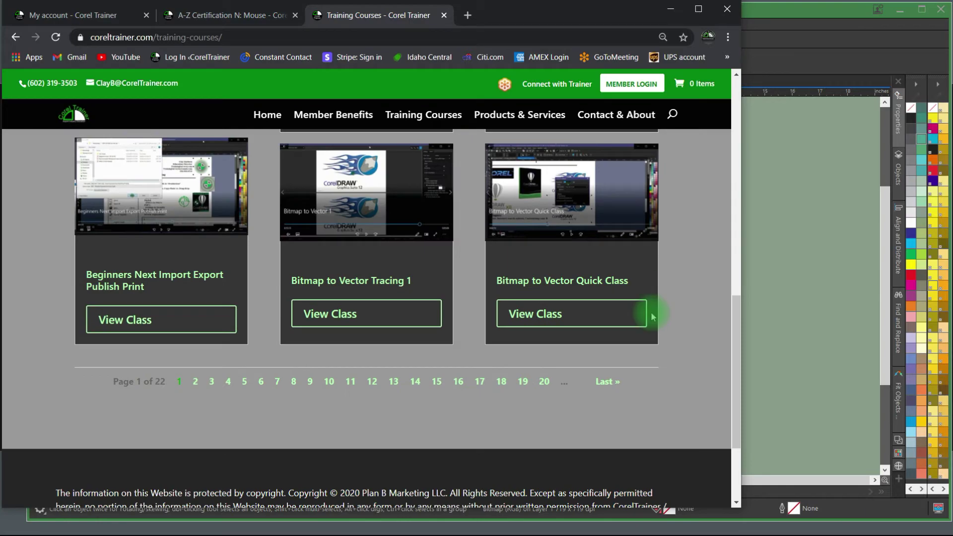
left_click(553, 385)
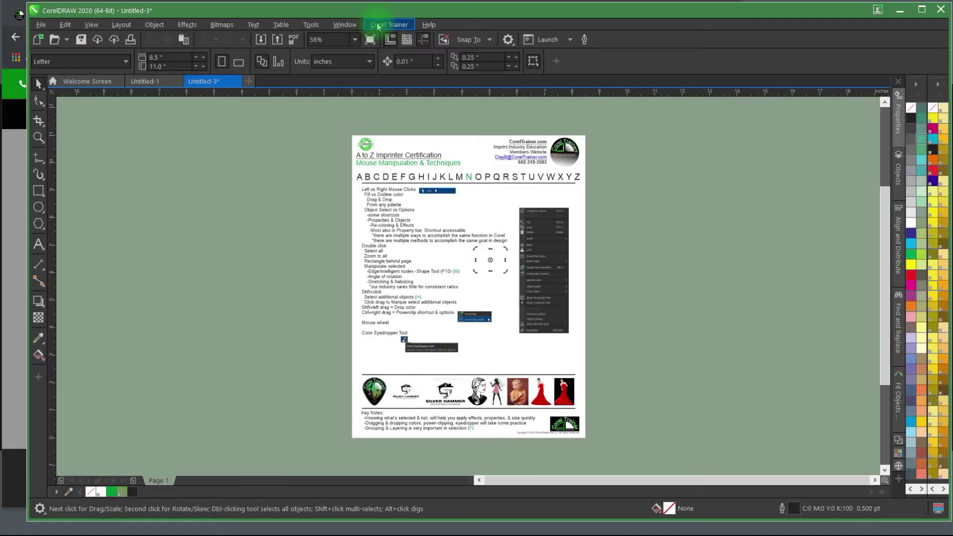
left_click(382, 27)
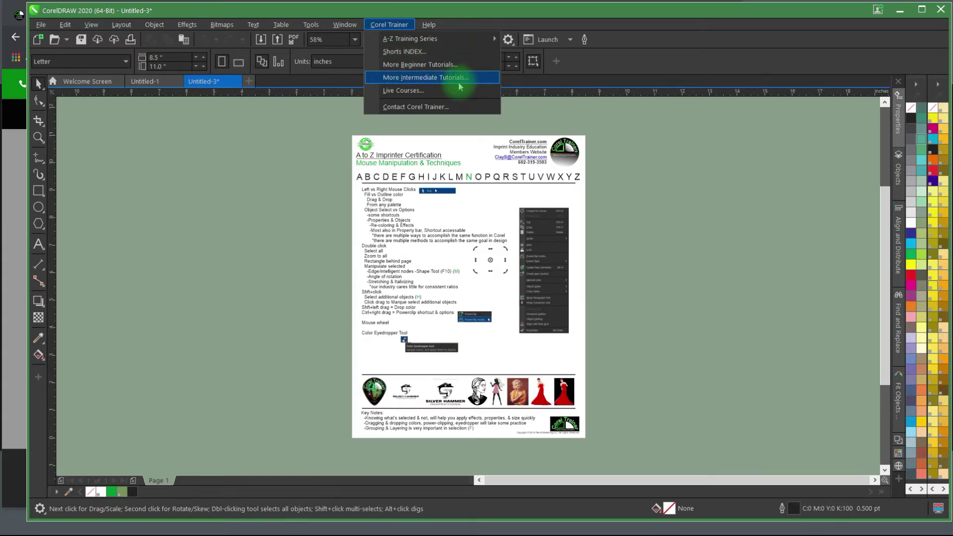
Open the Live ISS Atlantic City 2019 course and view page 2 of its Coursework PDF.
left_click(436, 91)
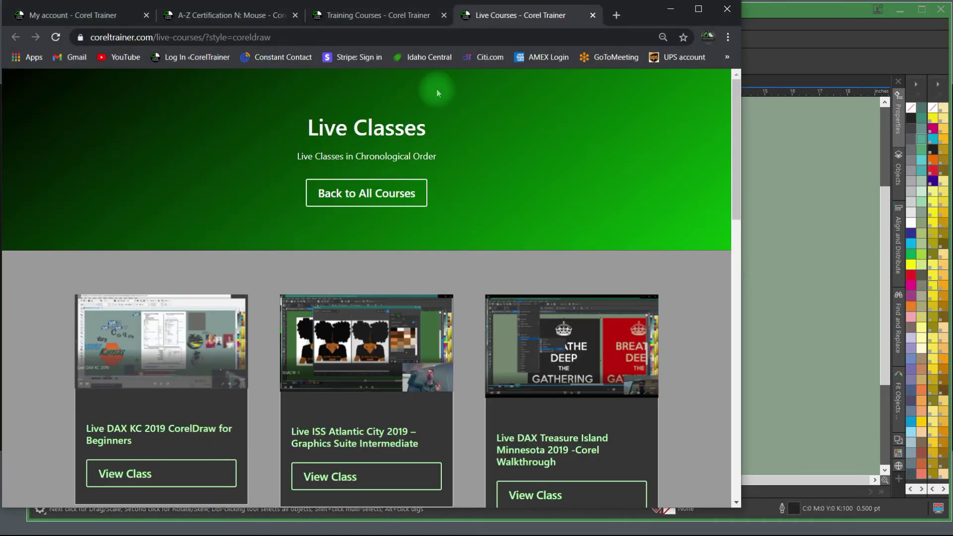
scroll(436, 88, "down", 1)
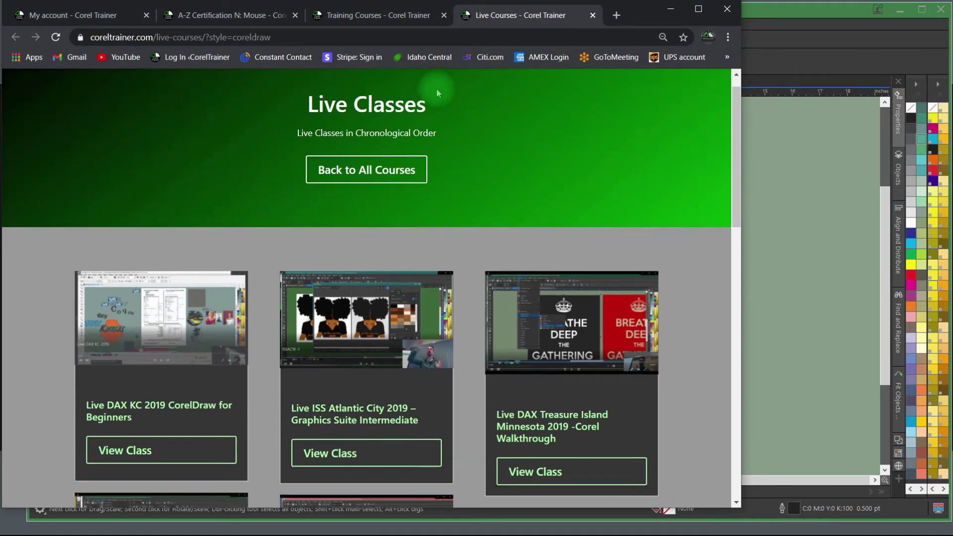
left_click(346, 272)
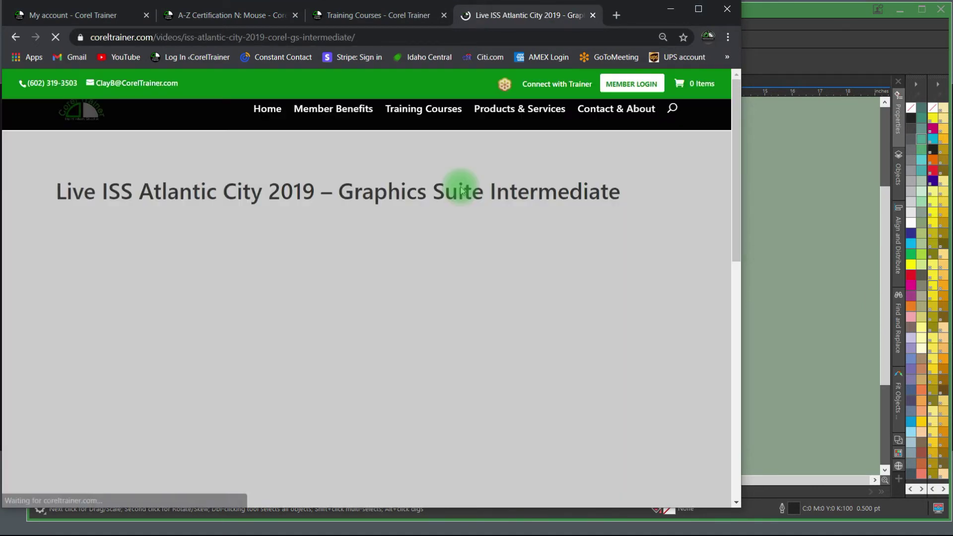
scroll(460, 186, "down", 3)
left_click(338, 418)
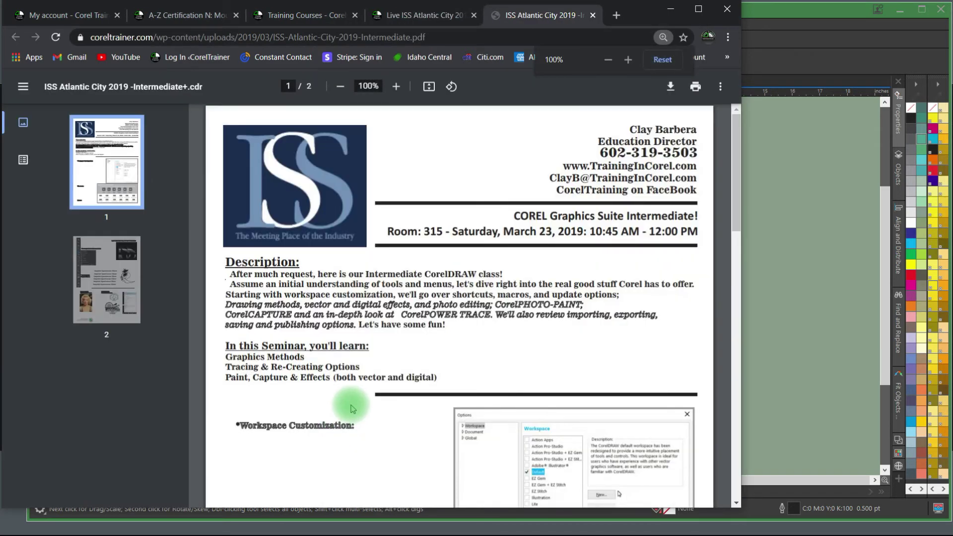
left_click(86, 275)
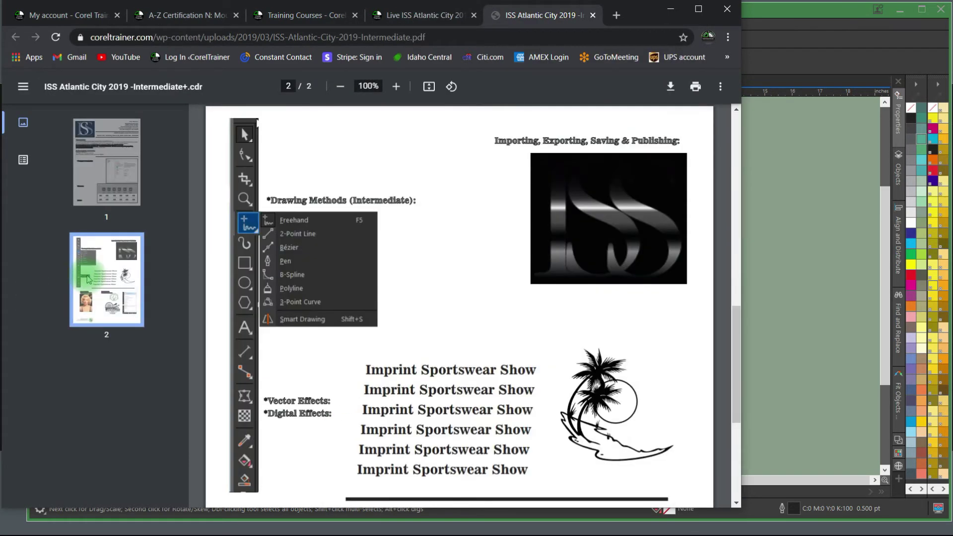
Download the course's Coursework CDR file and return to CorelDRAW.
left_click(427, 15)
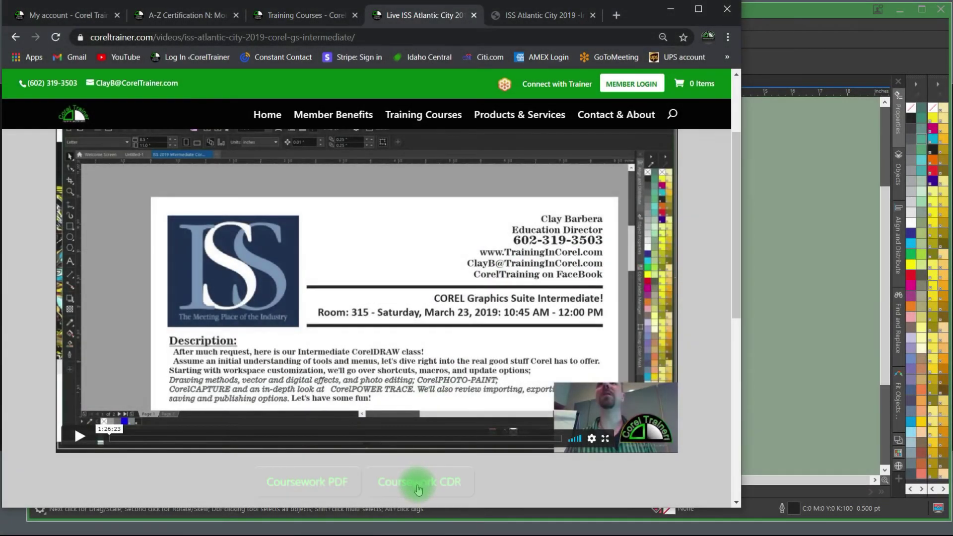
left_click(417, 485)
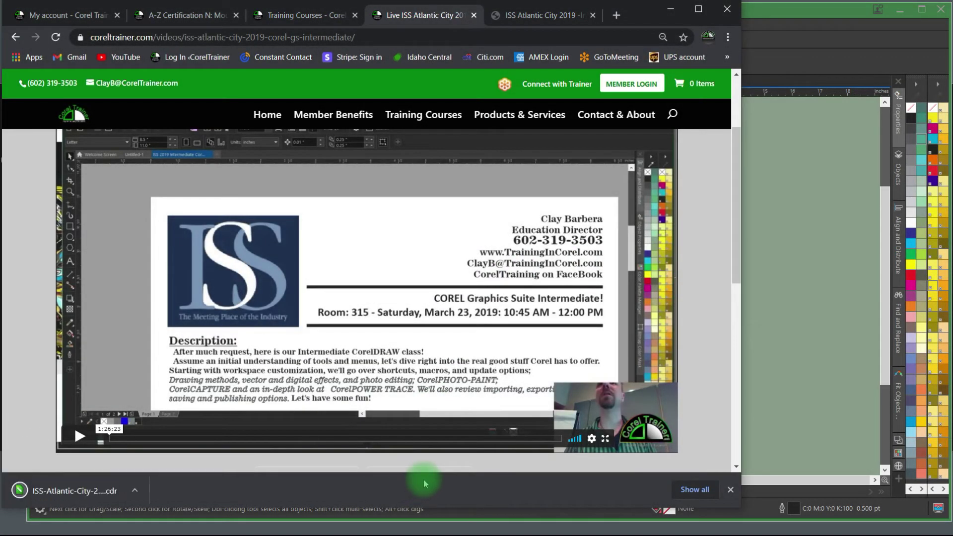
left_click(799, 260)
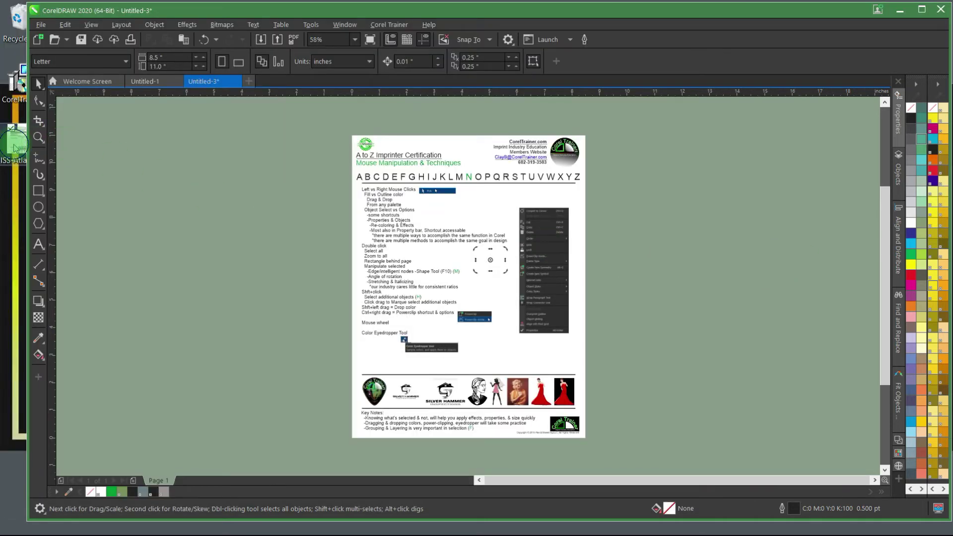
Drop the ISS-Atlantic-City coursework CDR onto the canvas and view its Page 2.
left_click_drag(16, 142, 564, 405)
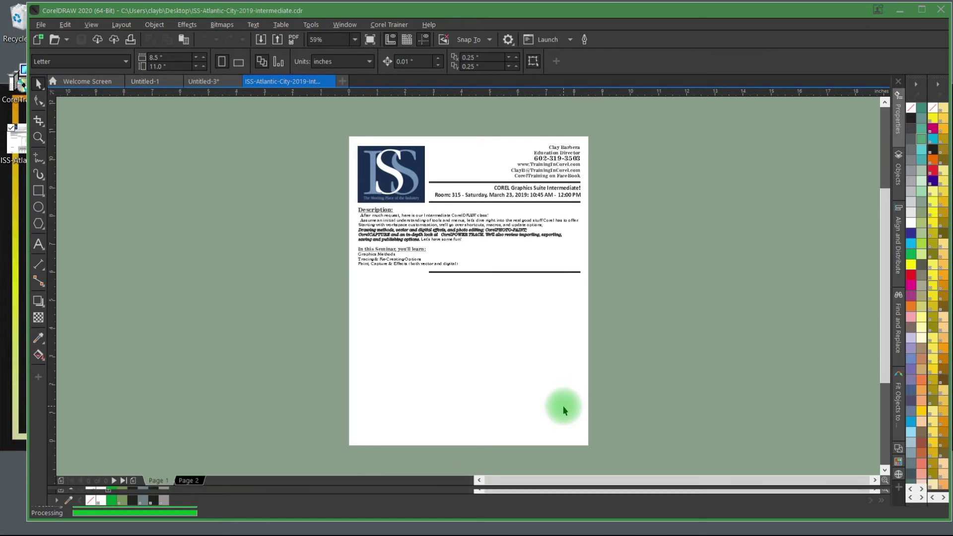
left_click(187, 479)
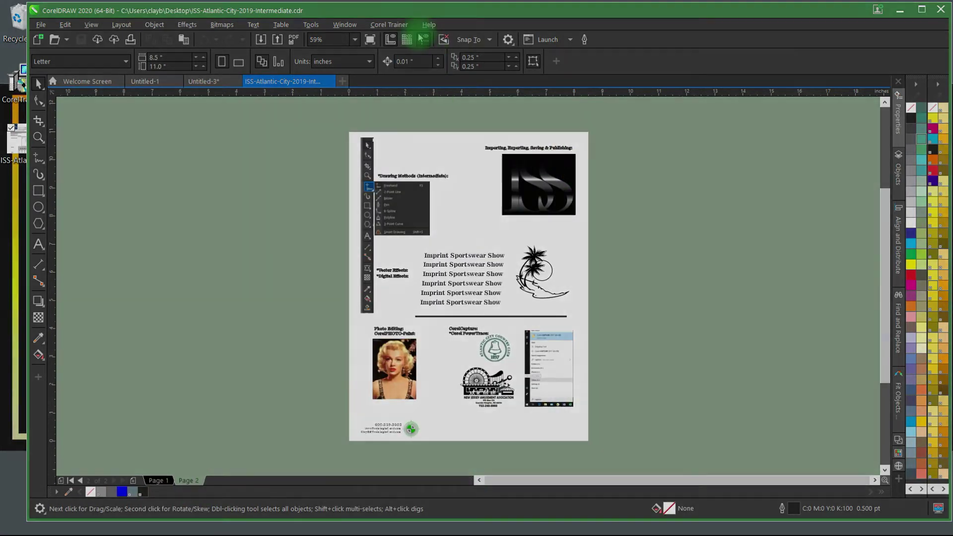
left_click(388, 24)
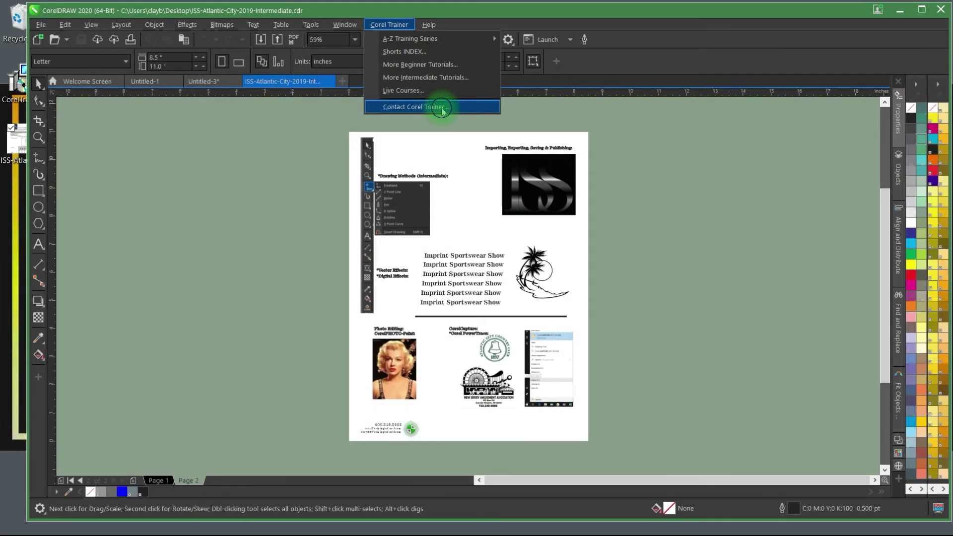
View the Contact Corel Trainer form and Zoom Tool short video, then return to Untitled-3.
left_click(442, 108)
scroll(588, 182, "up", 1)
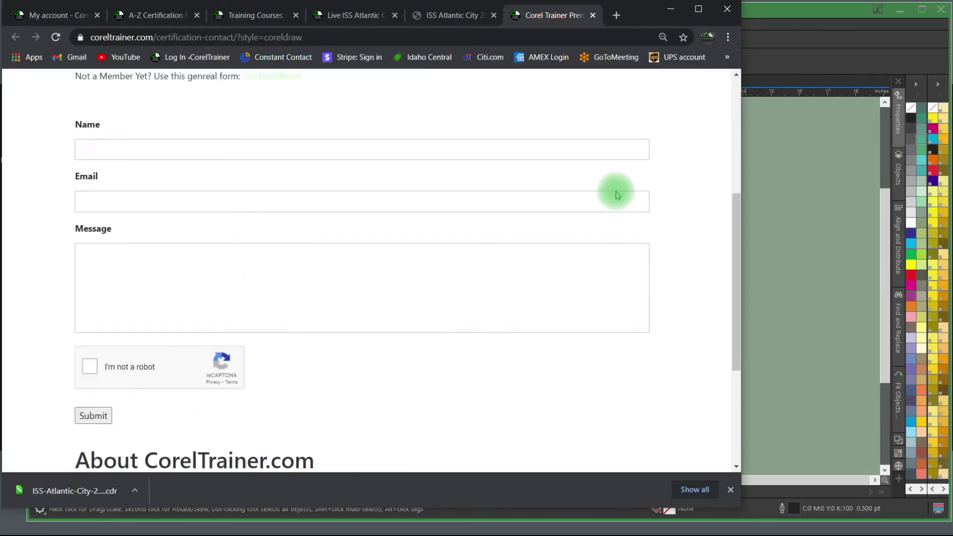
scroll(629, 195, "up", 2)
scroll(663, 223, "down", 3)
scroll(681, 239, "up", 1)
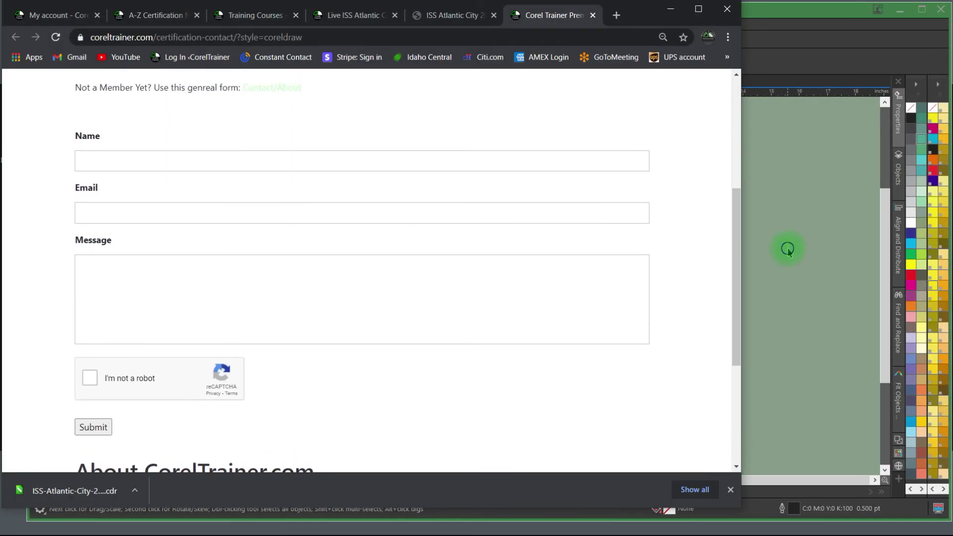
left_click(787, 247)
left_click(390, 24)
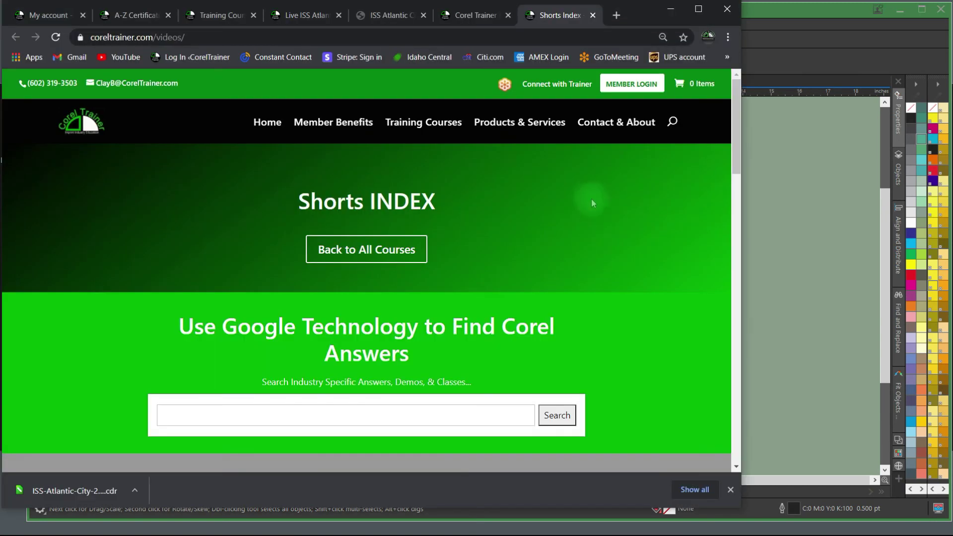
scroll(624, 215, "down", 1)
scroll(624, 215, "down", 3)
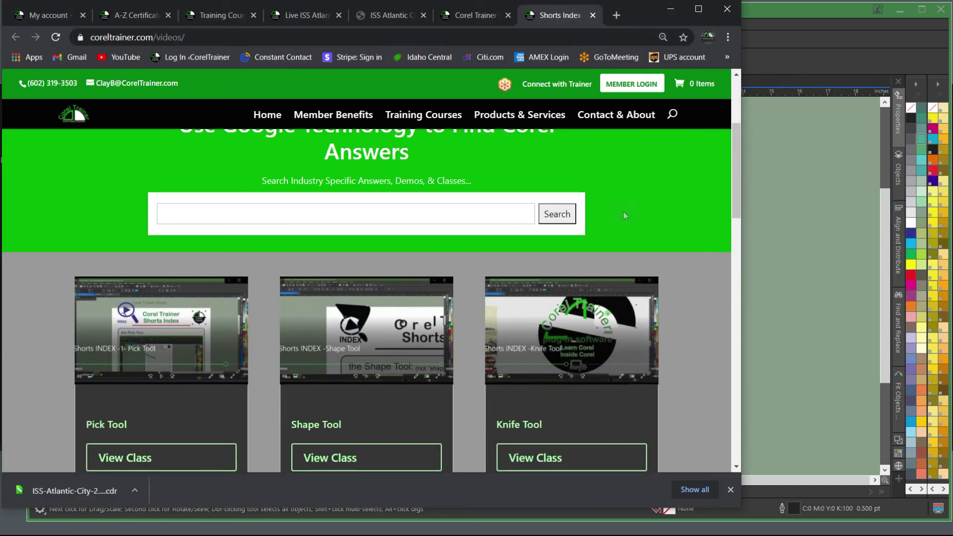
scroll(617, 238, "down", 2)
left_click(587, 383)
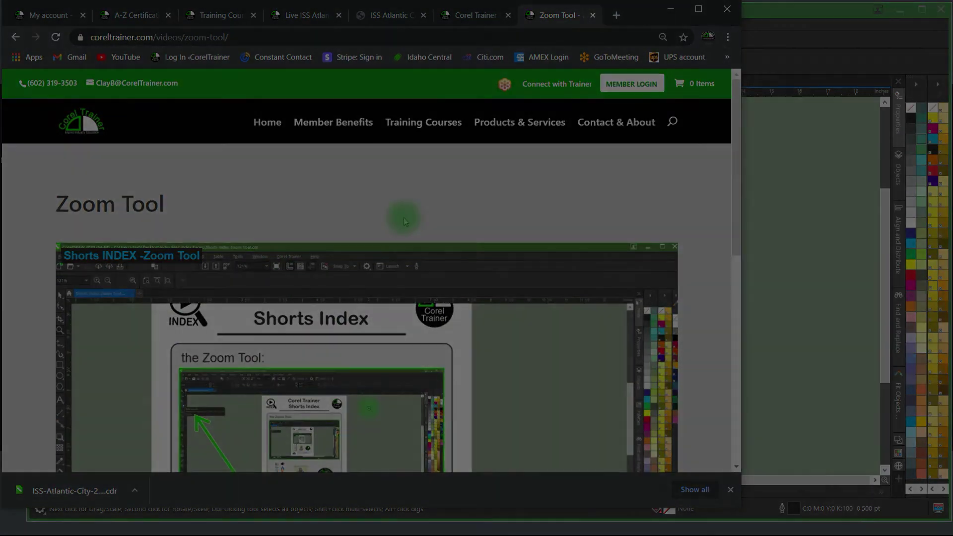
scroll(404, 215, "down", 1)
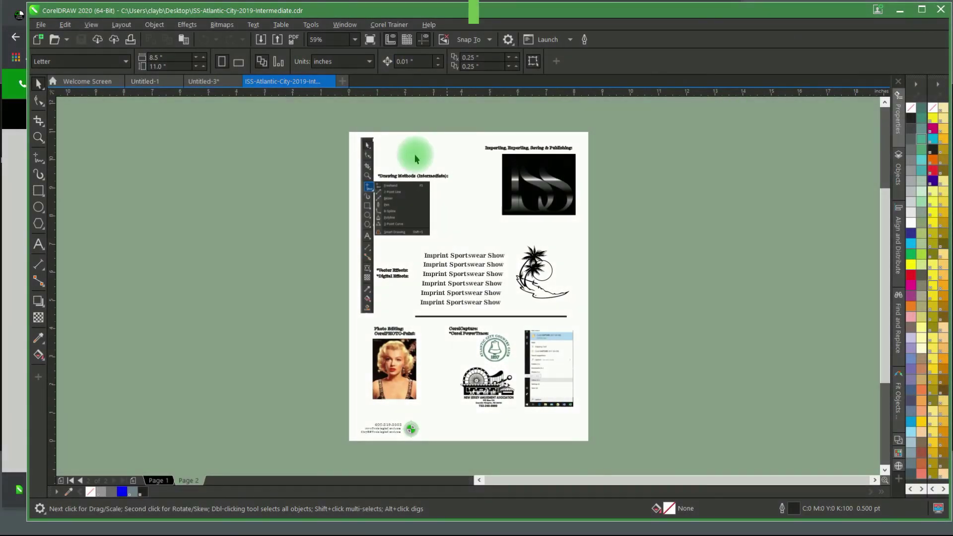
left_click(203, 81)
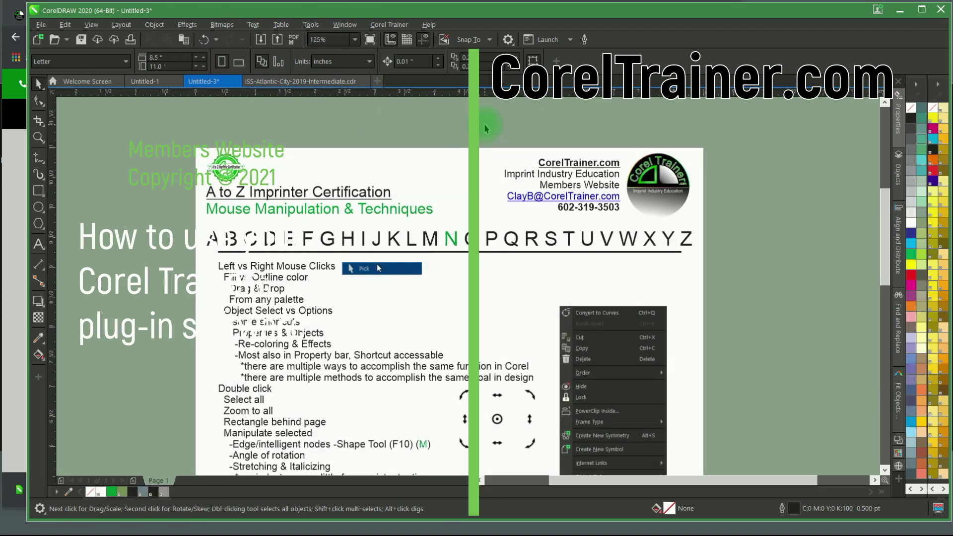